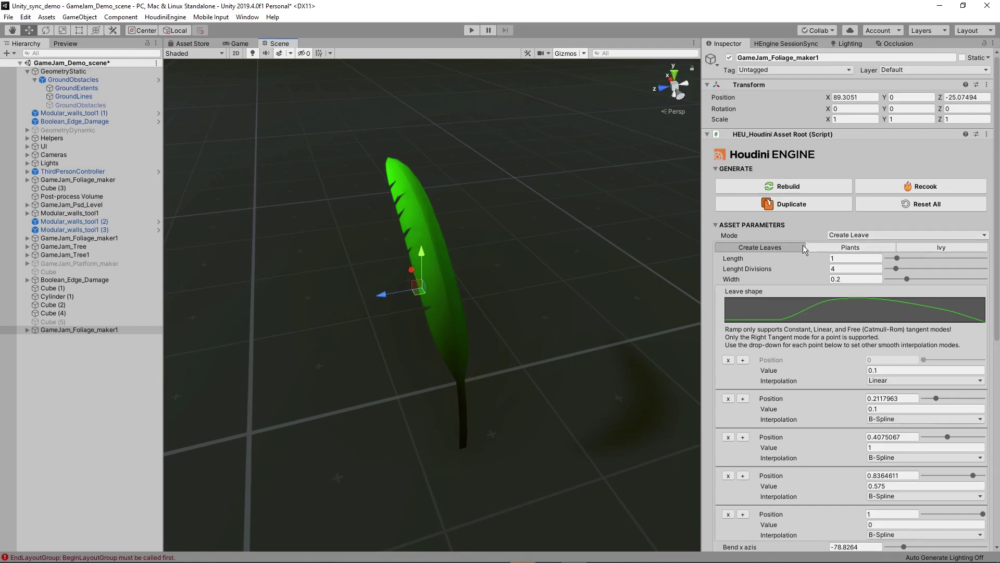
- Drag the leaf's Length down to about 0.84 and its Width up to about 0.43
click(902, 258)
drag(906, 257, 898, 257)
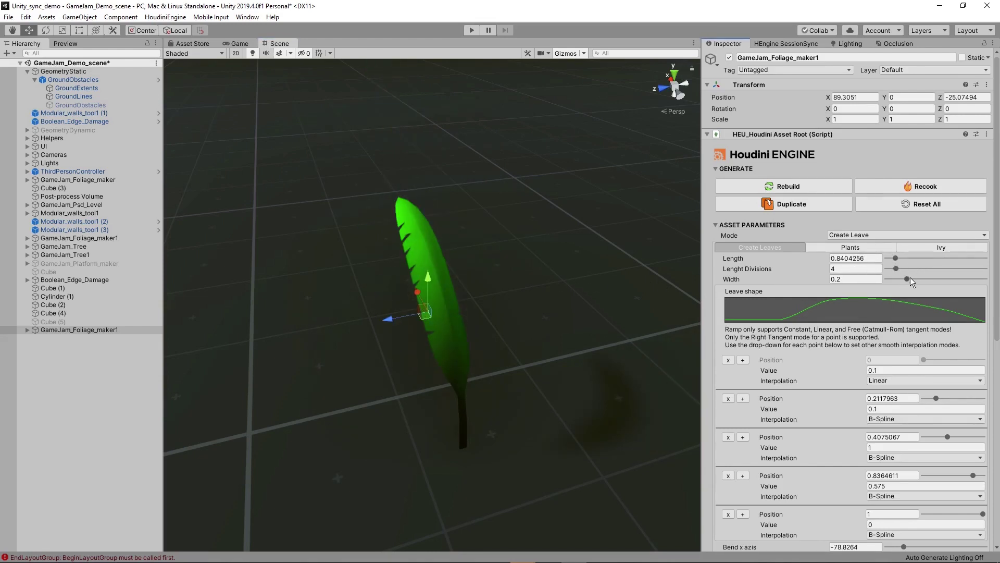
drag(911, 277, 936, 277)
scroll(576, 290, down, 5)
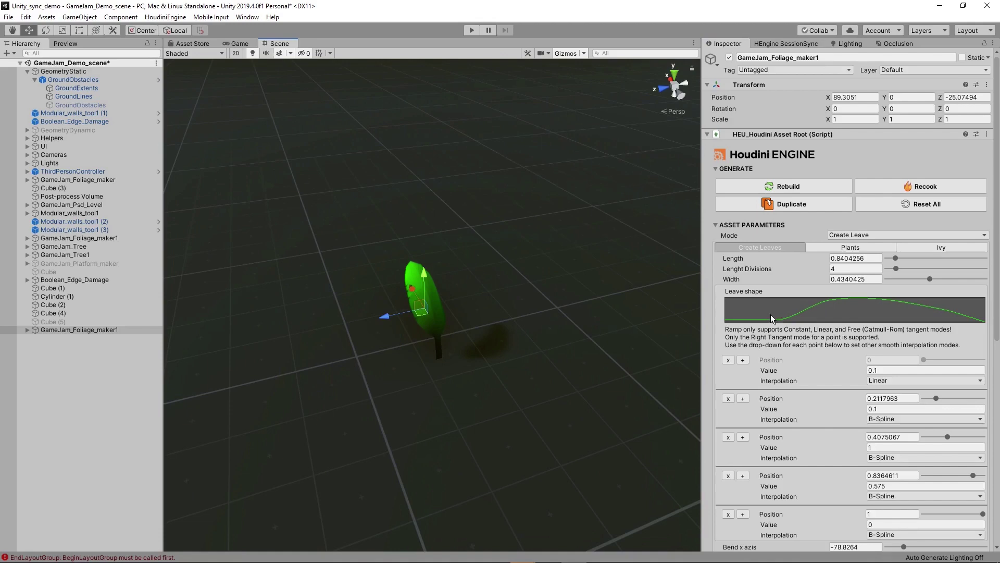
- Adjust the leaf's Bend axis sliders and reseed the cuts with Global Seed about 4.61
scroll(817, 349, down, 5)
scroll(802, 243, down, 2)
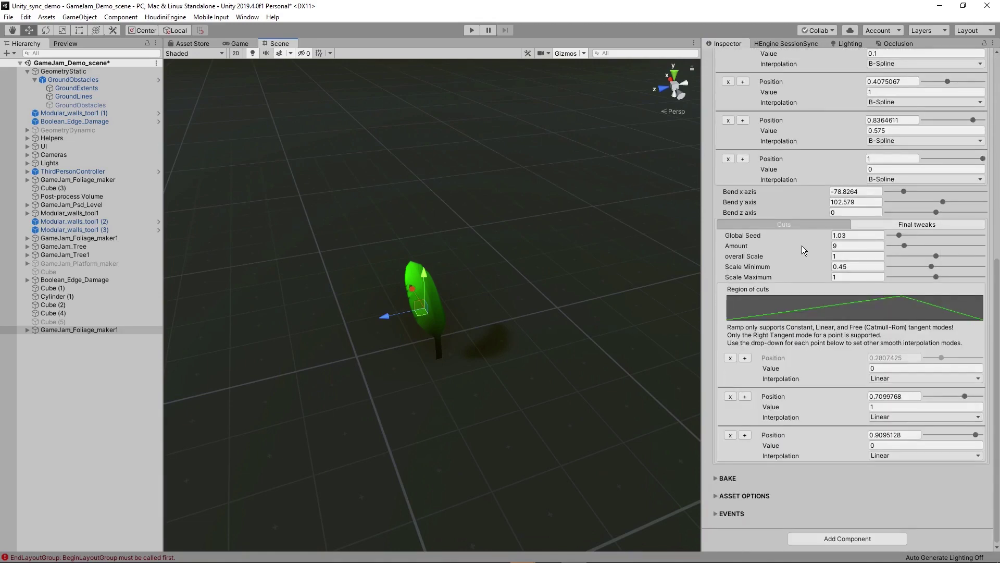
mouse_move(905, 190)
mouse_down()
mouse_move(933, 190)
mouse_move(882, 195)
mouse_move(892, 192)
mouse_up()
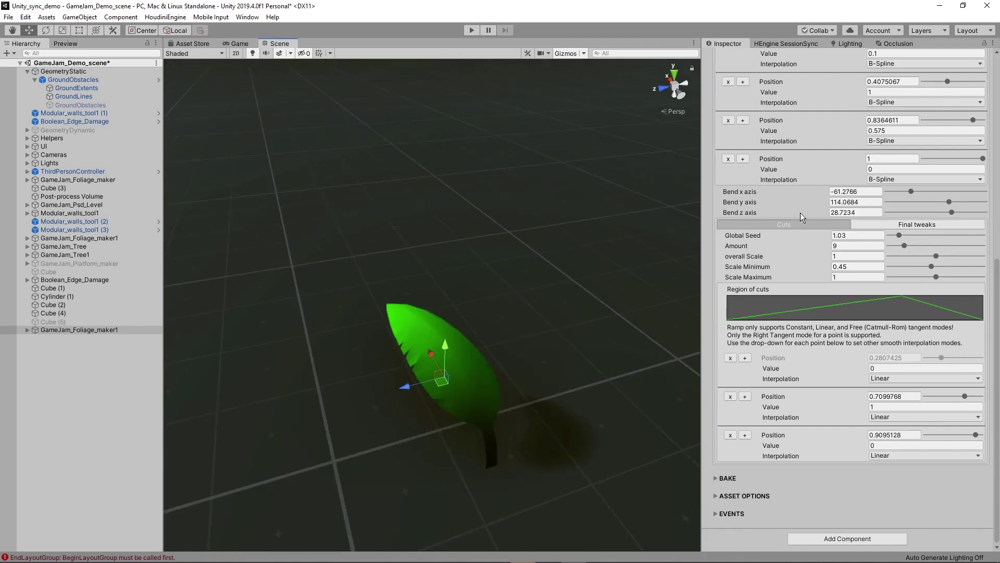
alt+drag(417, 352, 439, 352)
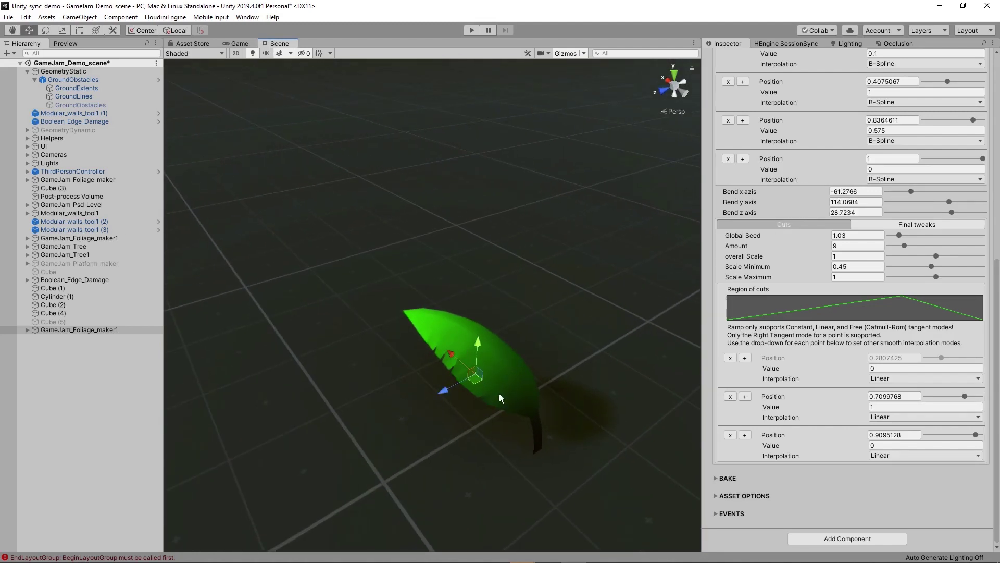
drag(899, 235, 932, 240)
- Show the Final tweaks settings (Polyreduce 25, Normals 60, colour ramp), then return to the Inspector top
click(884, 224)
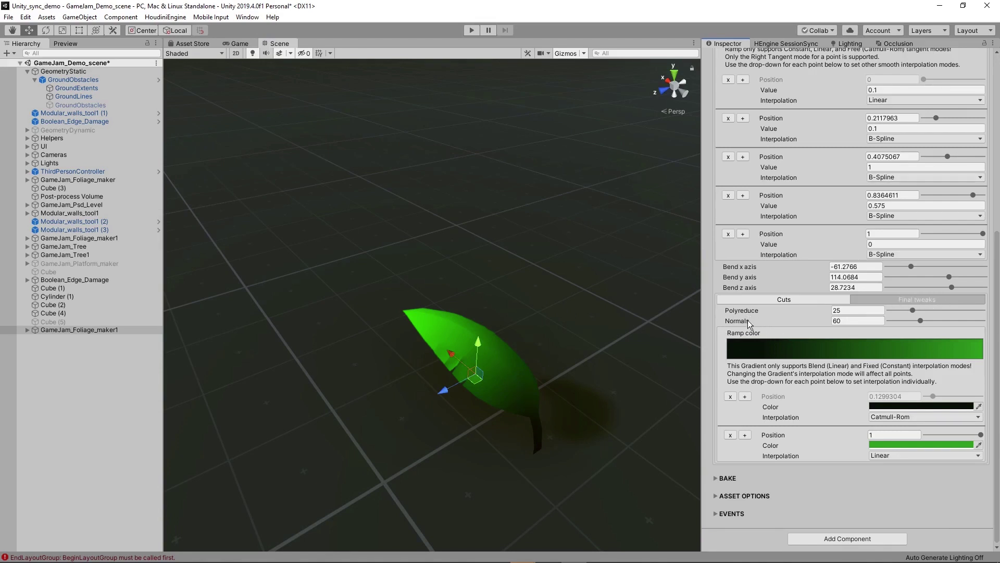
scroll(839, 354, up, 8)
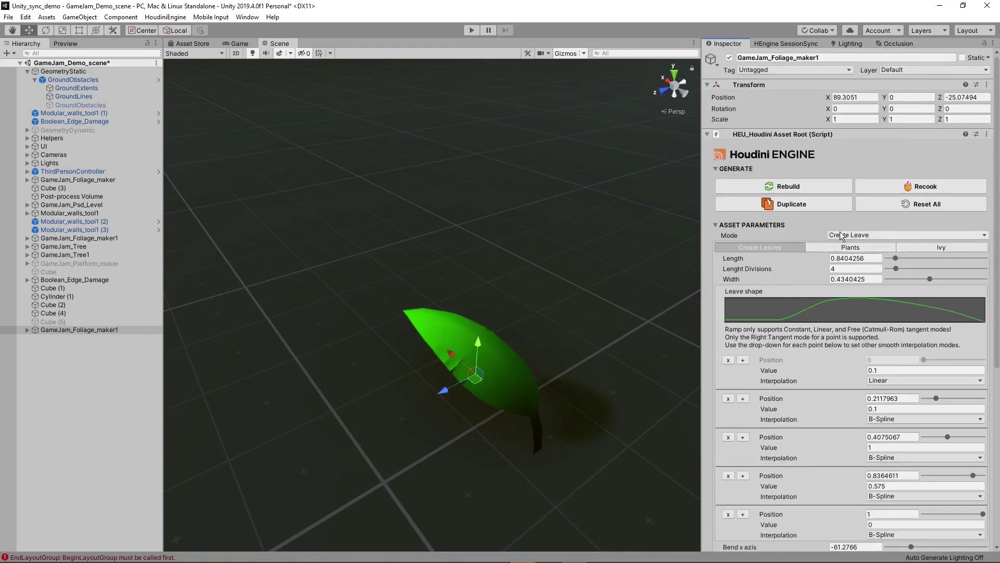
- Switch the generation mode to Plants, frame the view, and show the plant parameters
click(841, 236)
click(853, 257)
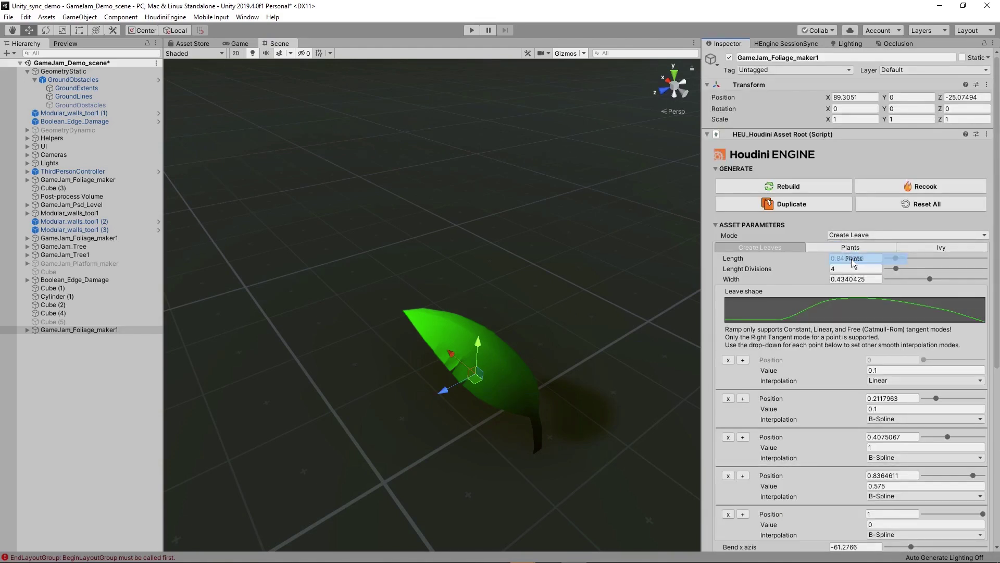
key(f)
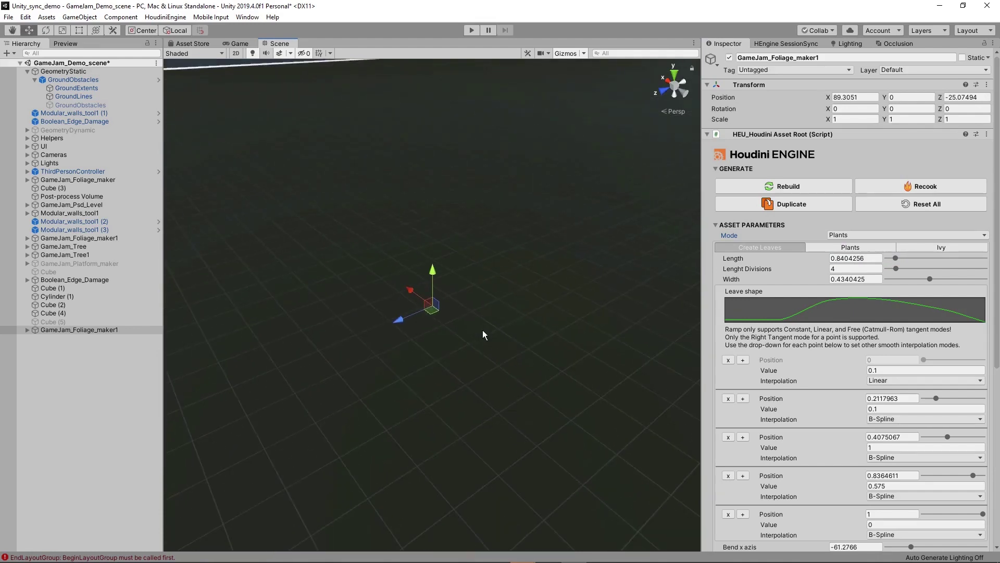
click(850, 247)
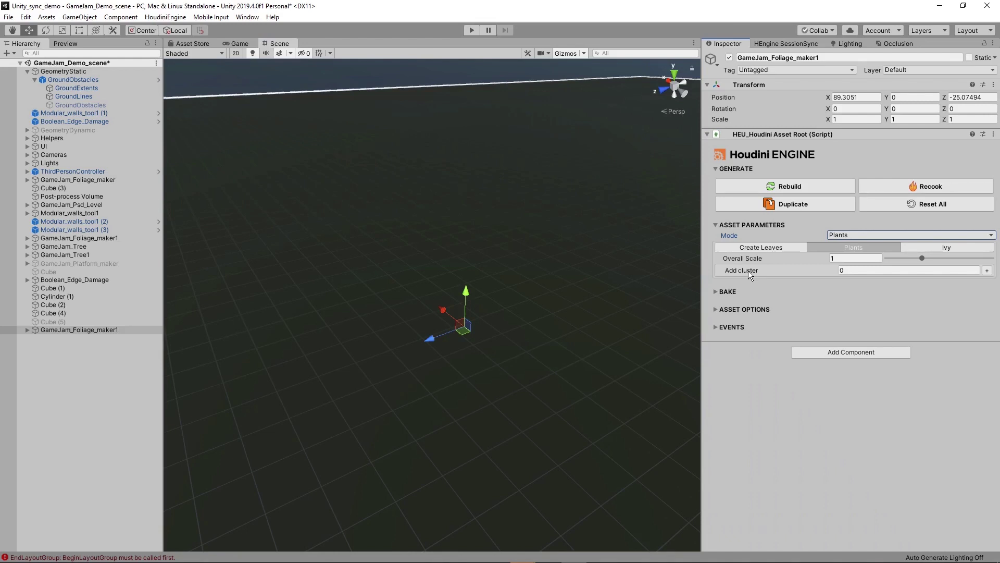
- Add a six-leaf cluster with Rotate 134.3, Scale 0.627 and Pitch 49.77
click(987, 271)
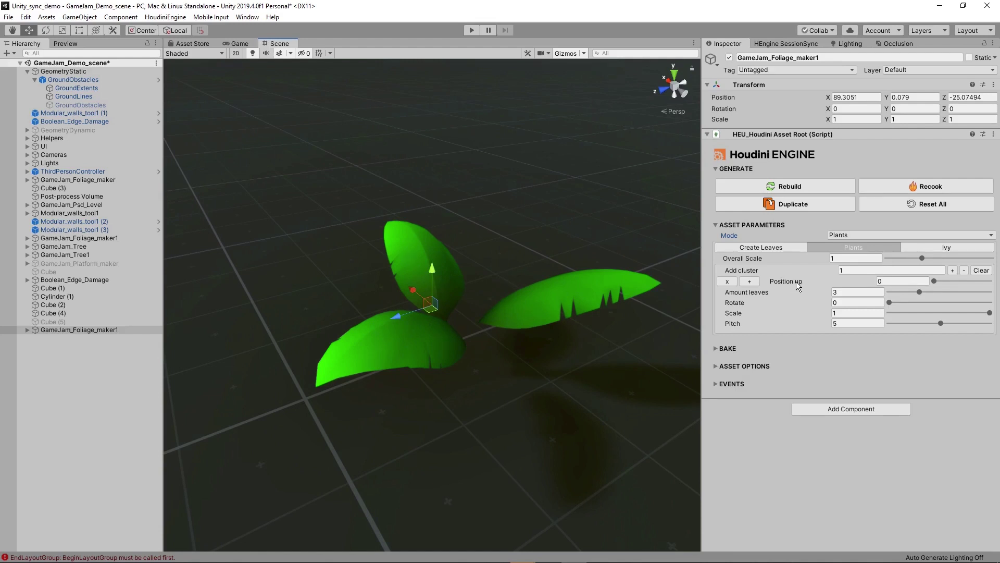
drag(934, 281, 952, 292)
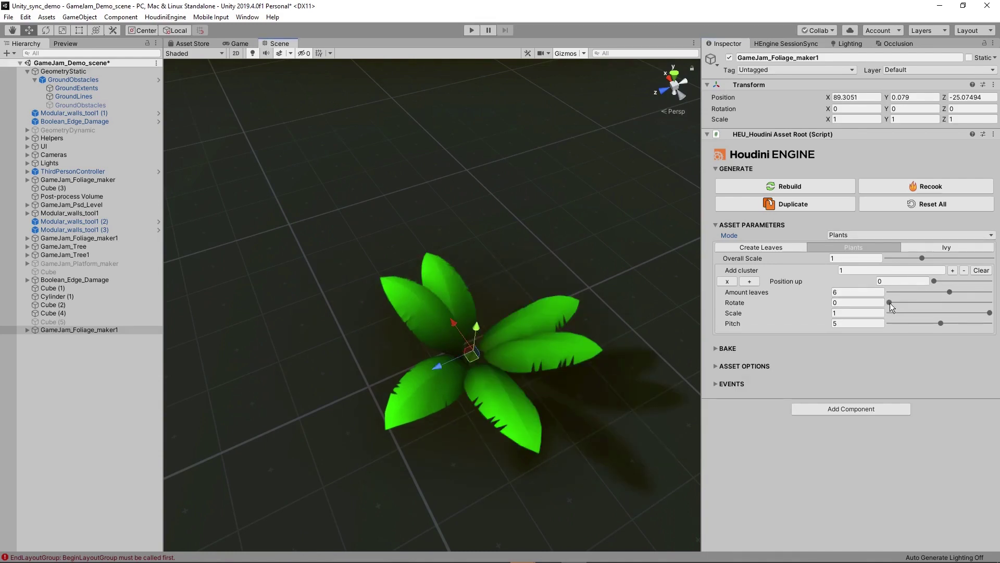
drag(890, 303, 926, 303)
drag(990, 313, 953, 323)
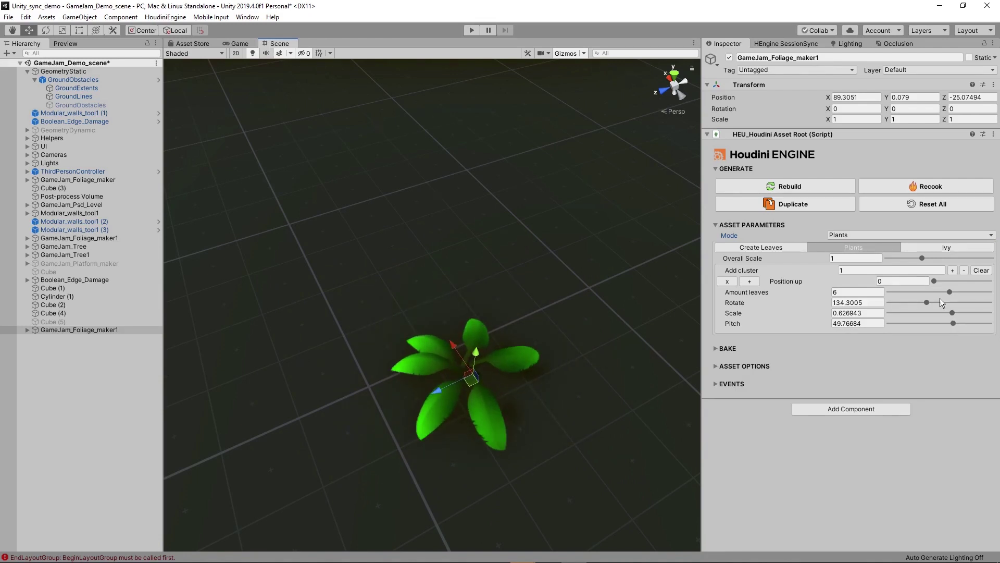
- Add a second cluster (Rotate 121.24, Scale 0.75) and a third raised to 0.168
click(953, 270)
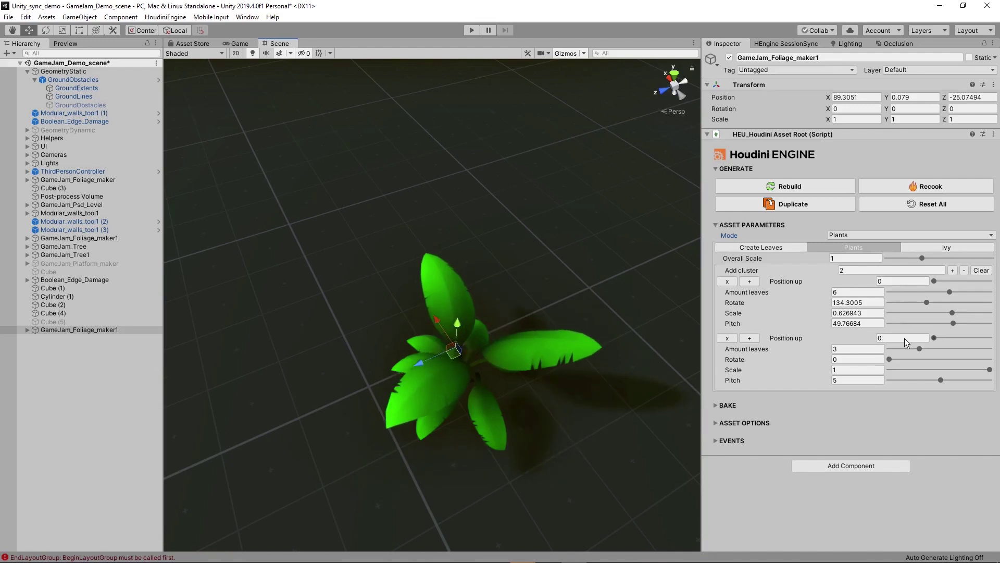
mouse_move(920, 348)
mouse_down()
mouse_move(901, 348)
mouse_move(917, 346)
mouse_move(923, 359)
mouse_up()
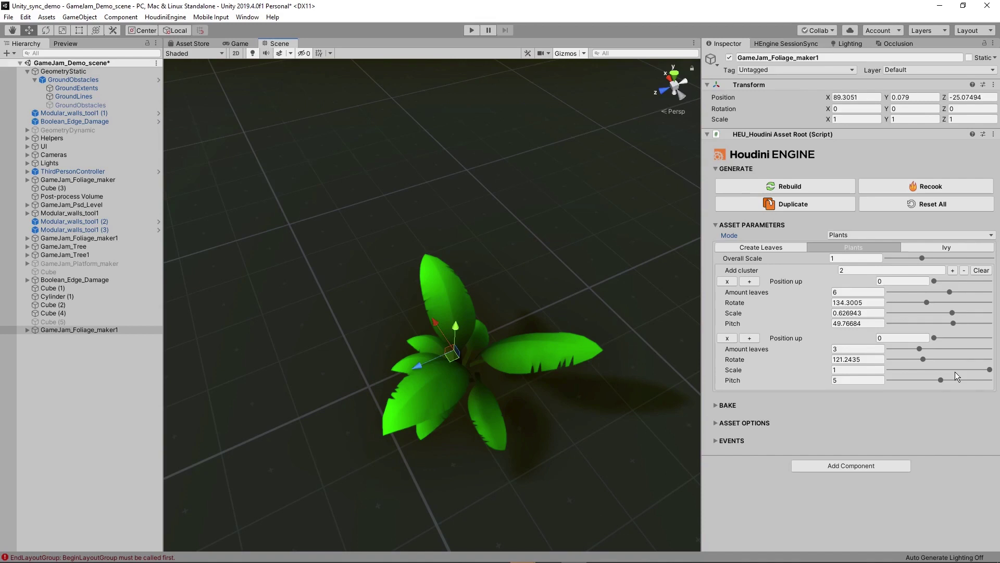
drag(989, 369, 978, 369)
click(962, 371)
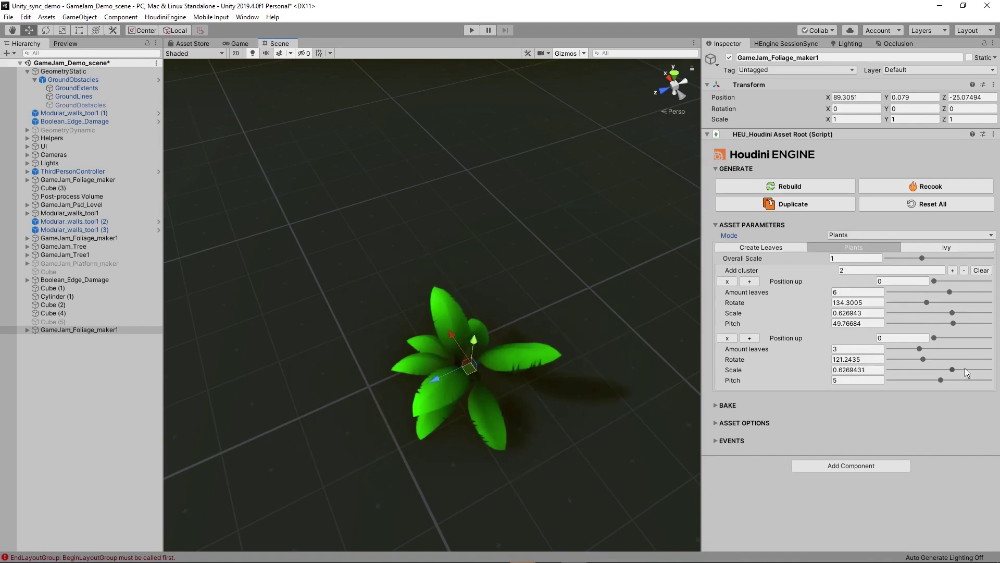
click(952, 270)
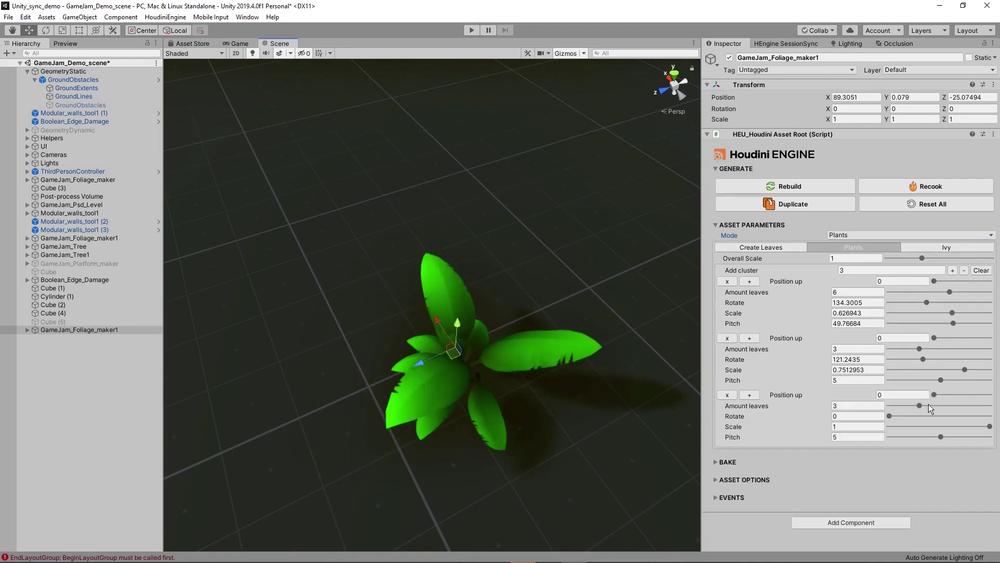
drag(934, 395, 944, 395)
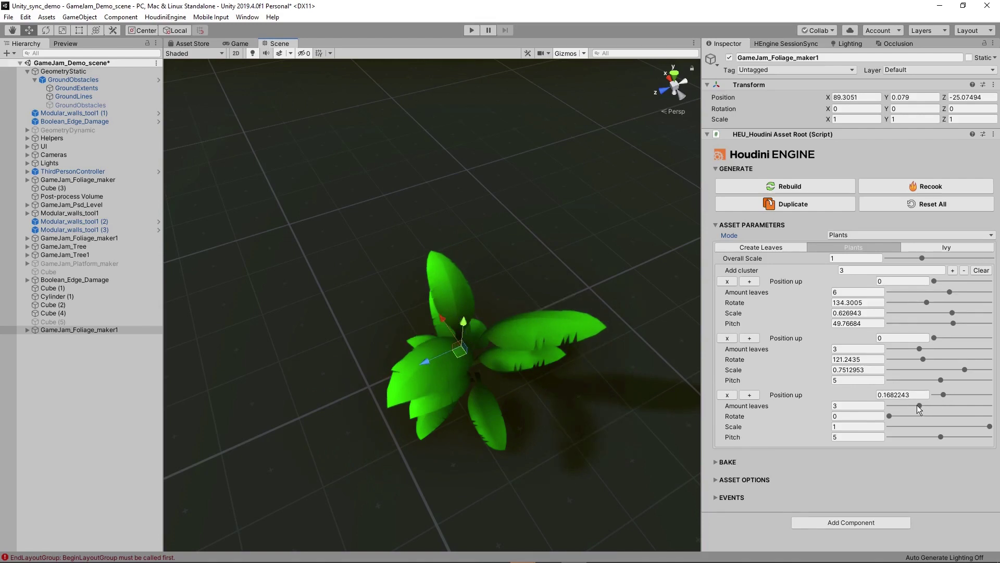
- Switch to Ivy mode and move the Cube (3) start point to X about -28.19
click(920, 249)
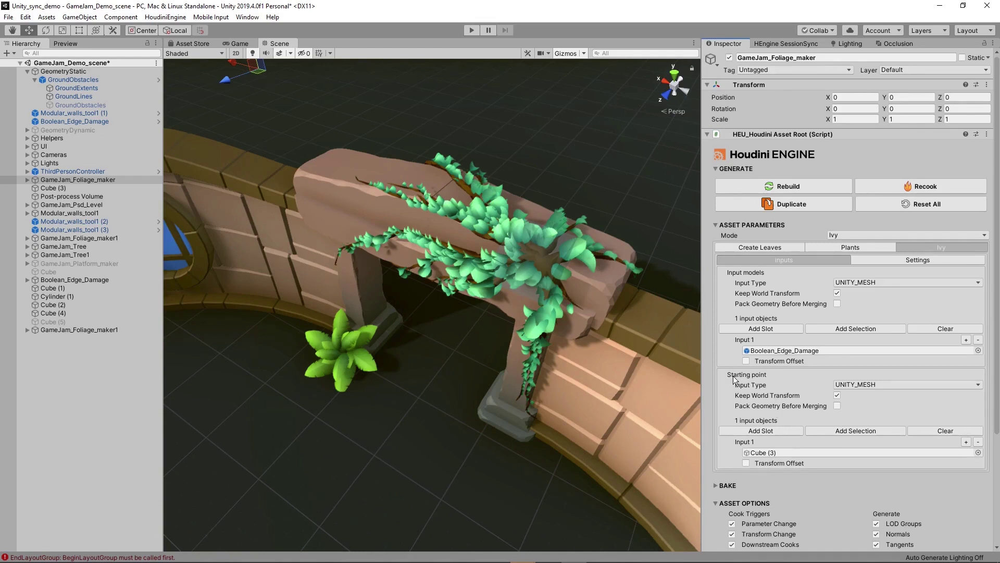
click(525, 258)
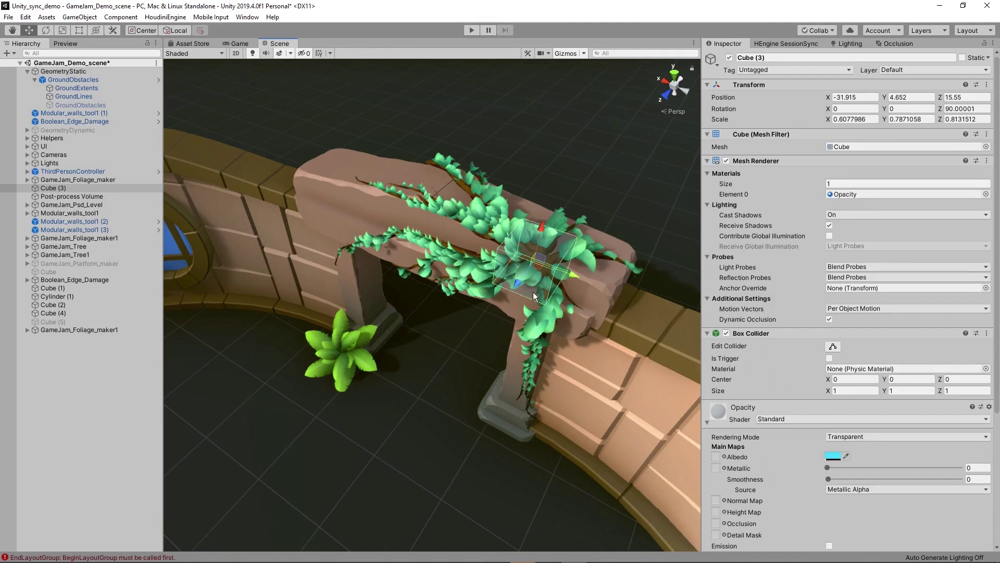
drag(570, 274, 295, 193)
- Select GameJam_Foliage_maker and set the ivy Seed to 80 and Range to 90
click(78, 179)
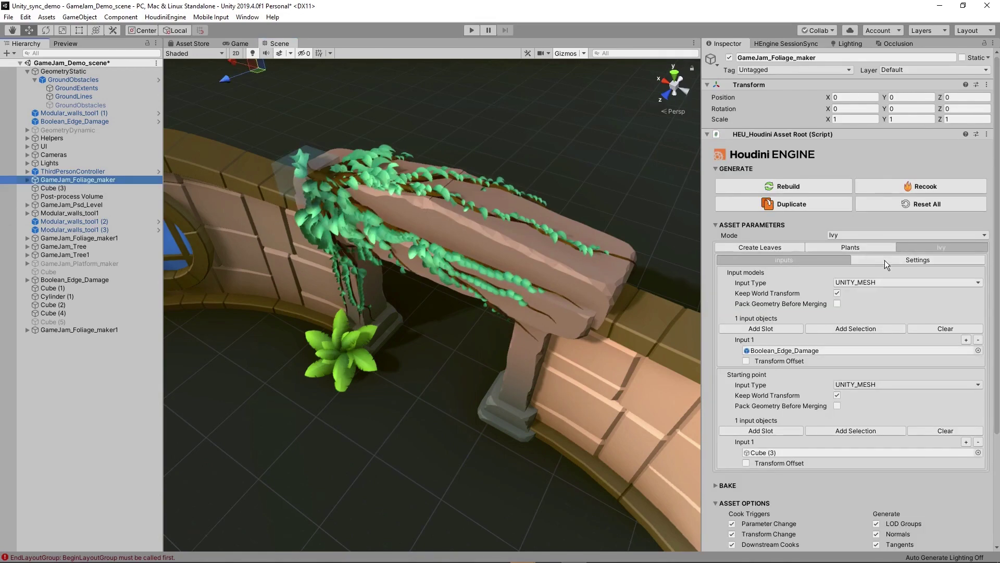
click(886, 259)
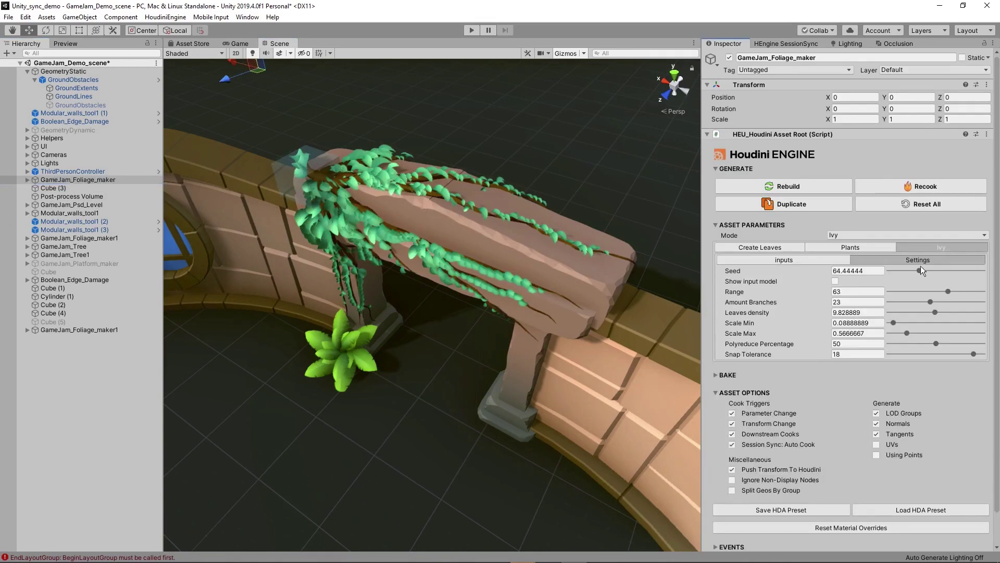
click(899, 270)
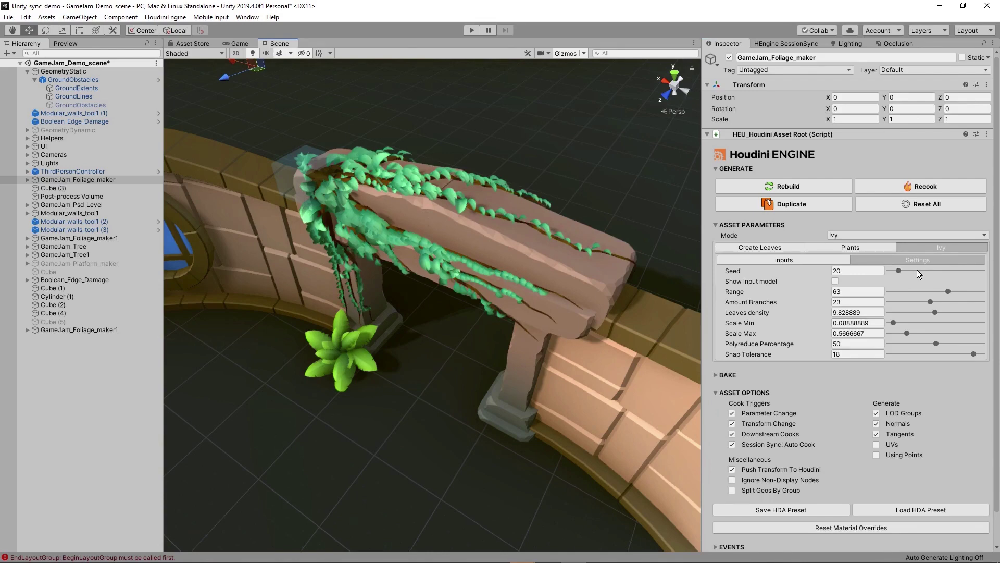
drag(916, 270, 966, 269)
click(924, 271)
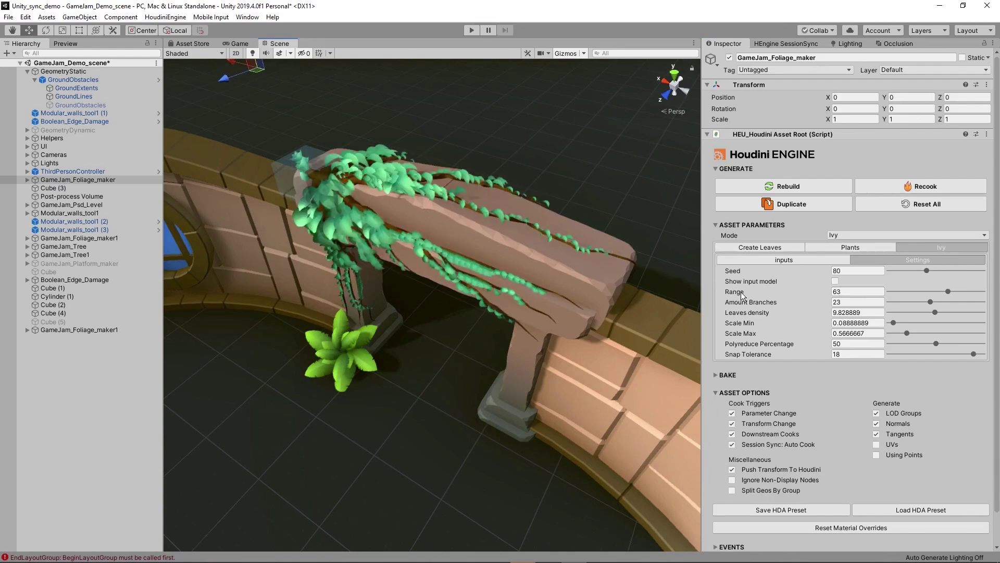
click(907, 292)
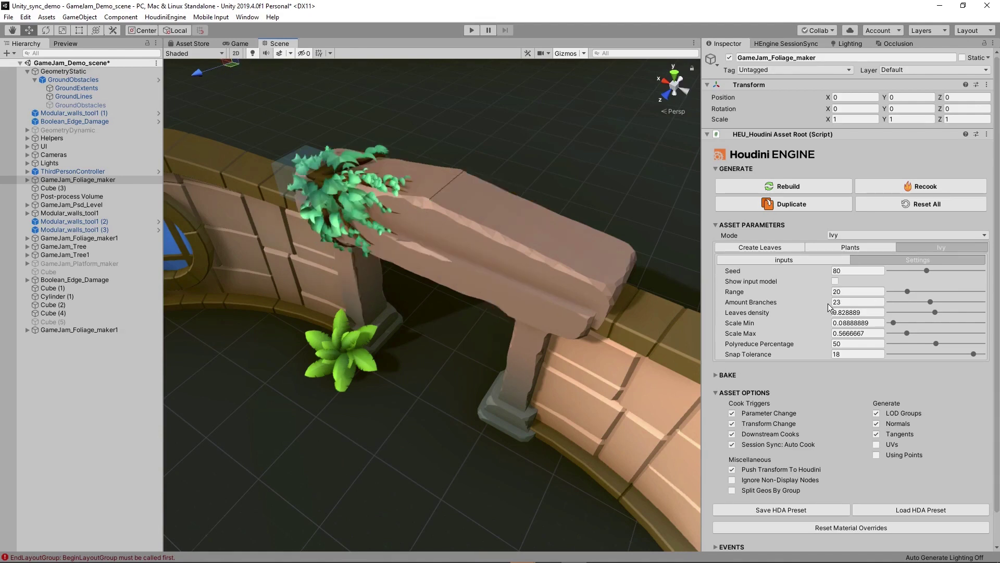
click(973, 291)
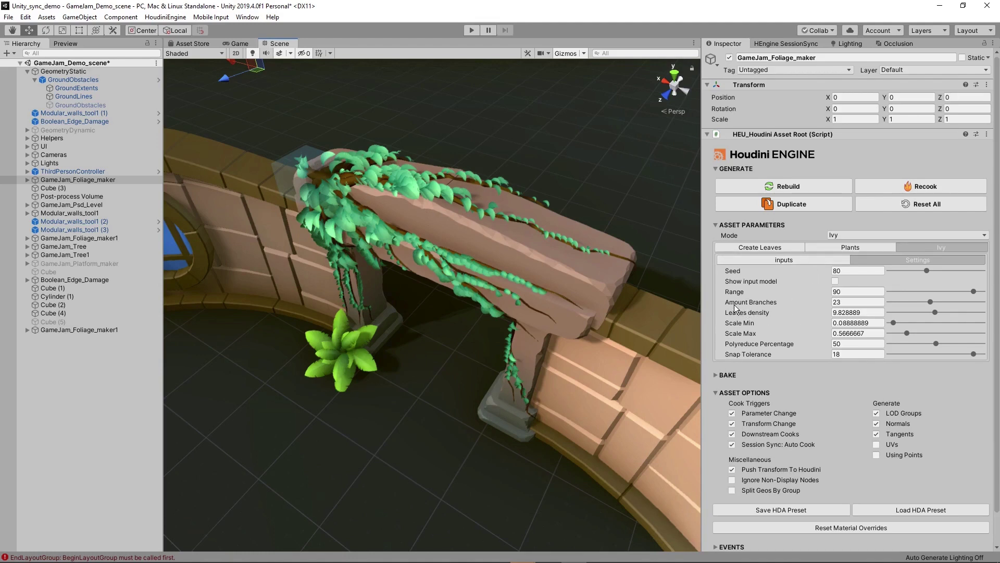
- Set Amount Branches to 20 (after trying 60) and Leaves density to about 6.73
click(834, 302)
click(836, 302)
text(60)
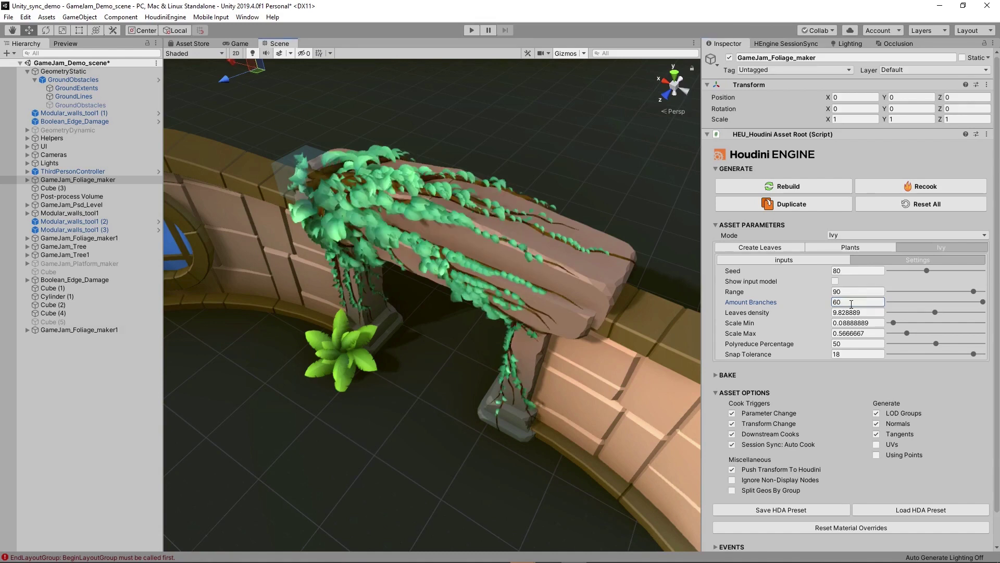
key(Return)
click(857, 303)
text(20)
key(Return)
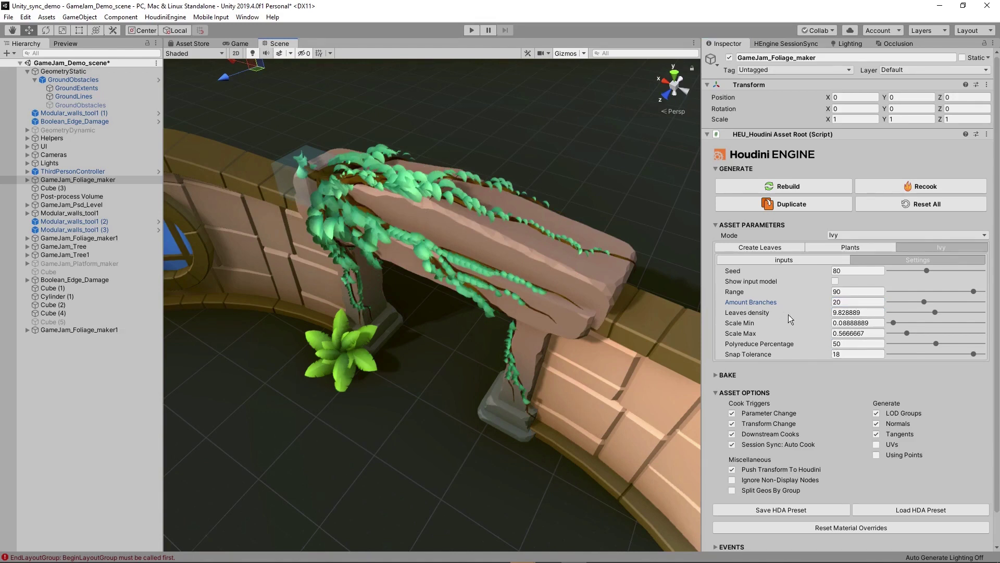
click(910, 313)
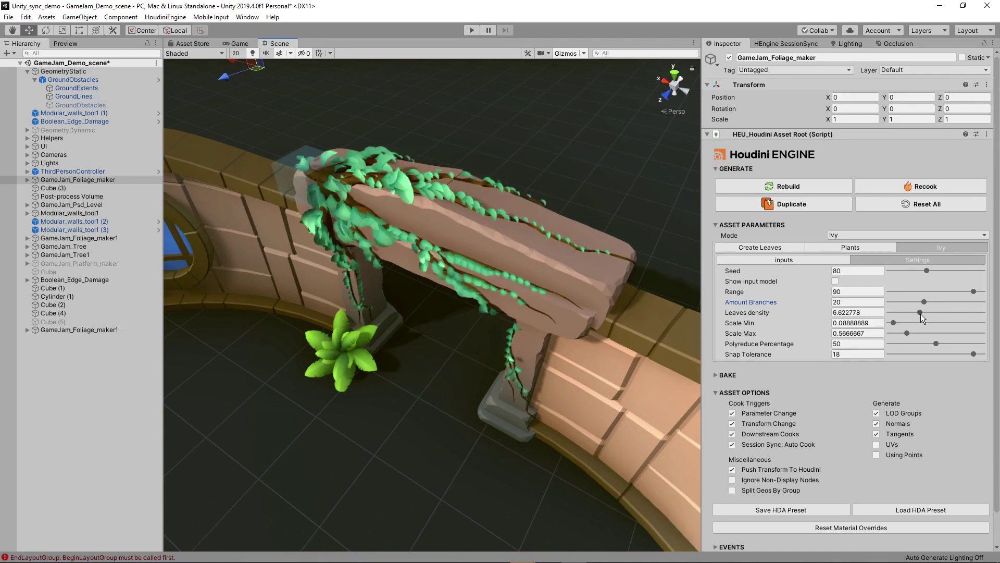
click(921, 313)
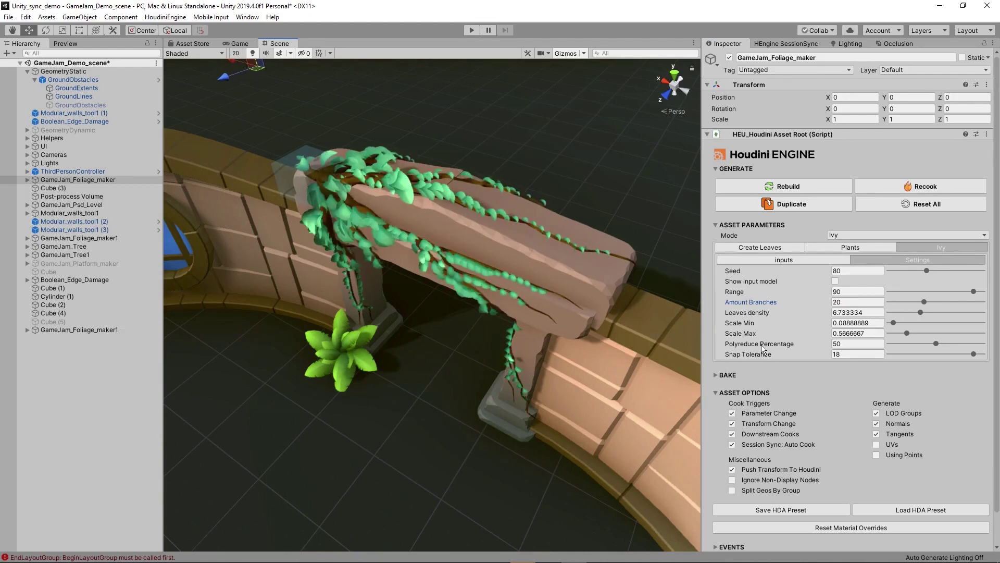